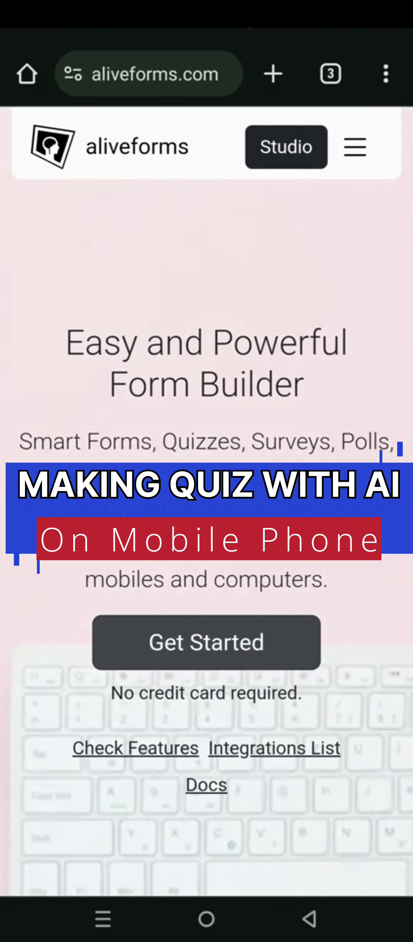
Step: Open the Harry Potter Quiz form's JSON editor and copy its schema
{"action": "left_click", "coordinate": [195, 641]}
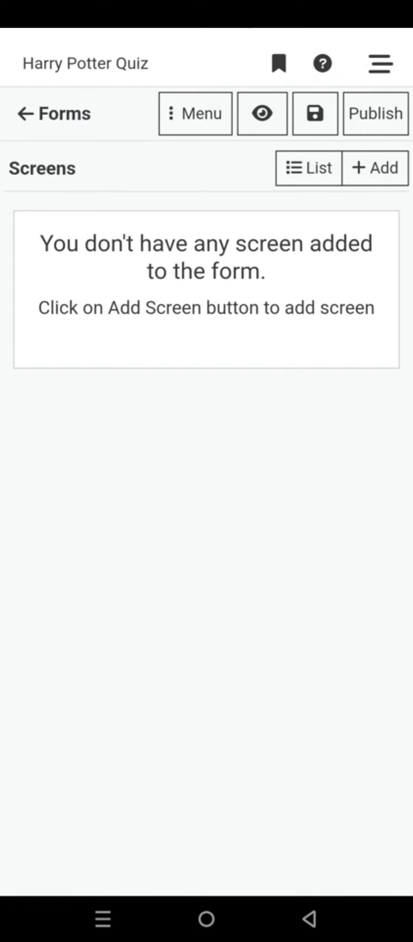
{"action": "left_click", "coordinate": [185, 111]}
{"action": "scroll", "coordinate": [284, 717], "scroll_direction": "down", "scroll_amount": 2}
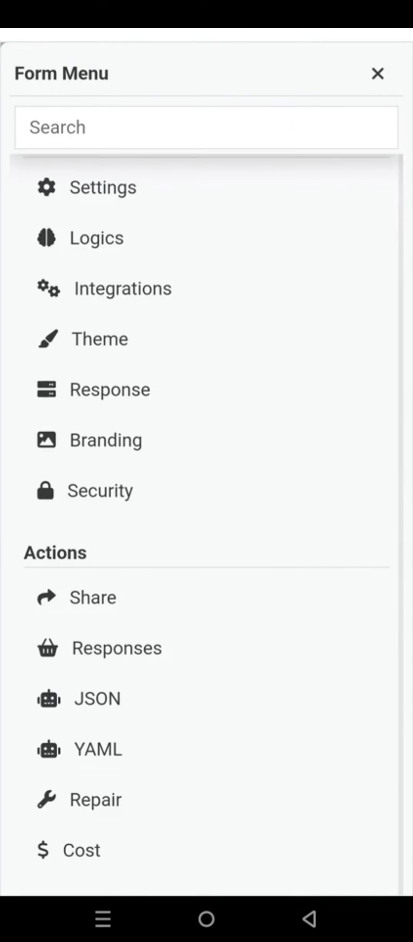
{"action": "left_click", "coordinate": [97, 699]}
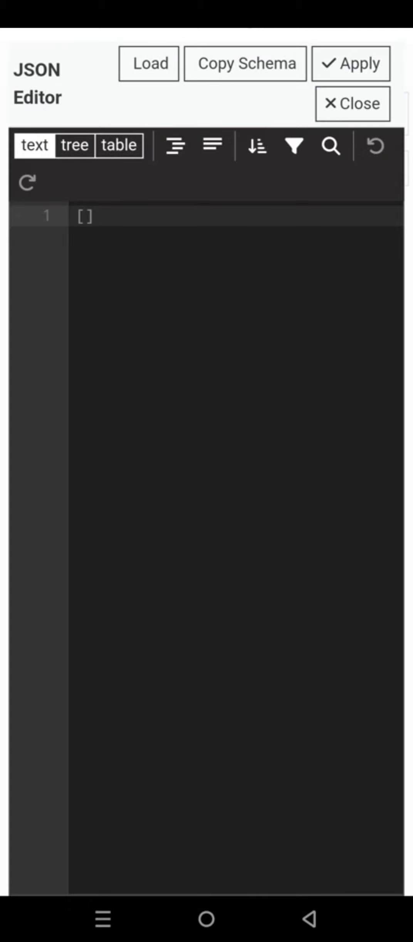
{"action": "left_click", "coordinate": [245, 64]}
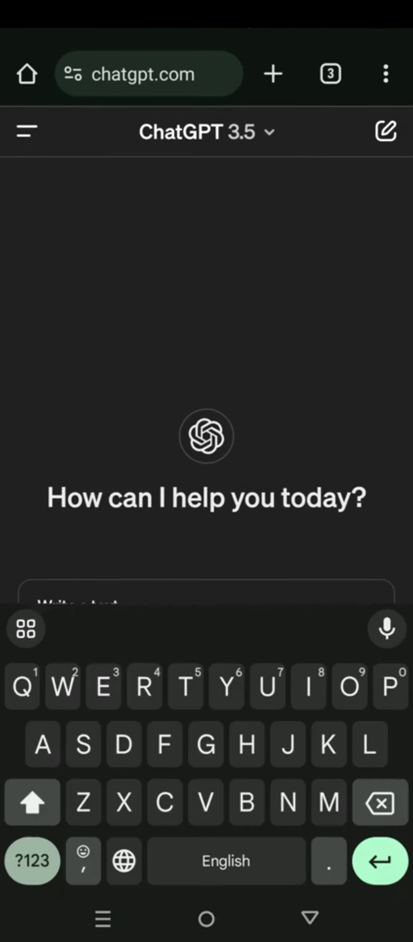
Step: Send ChatGPT the Aliveforms schema, asking it to memorize it silently and say done
{"action": "left_click", "coordinate": [210, 568]}
{"action": "type", "text": "This is Aliveforms JSON schema. Memorize it silently and say donem."}
{"action": "left_click", "coordinate": [372, 578]}
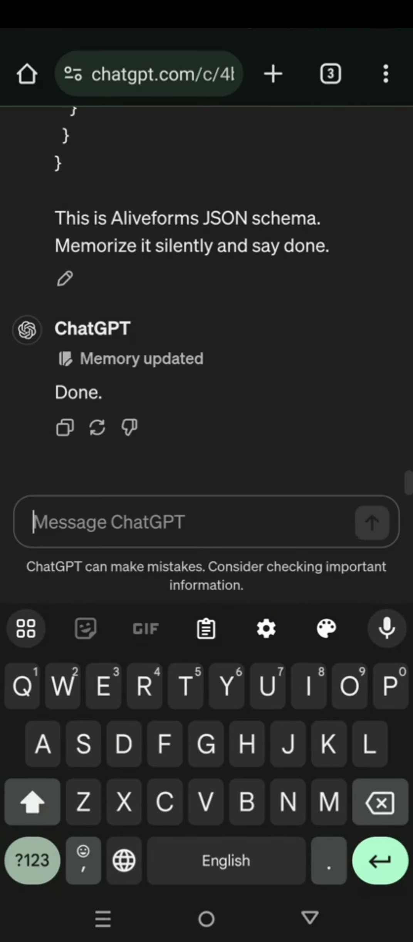
Step: Ask Gemini for a 10-question Harry Potter multiple-choice quiz with correct answers marked
{"action": "left_click", "coordinate": [331, 74]}
{"action": "left_click", "coordinate": [322, 241]}
{"action": "left_click", "coordinate": [154, 724]}
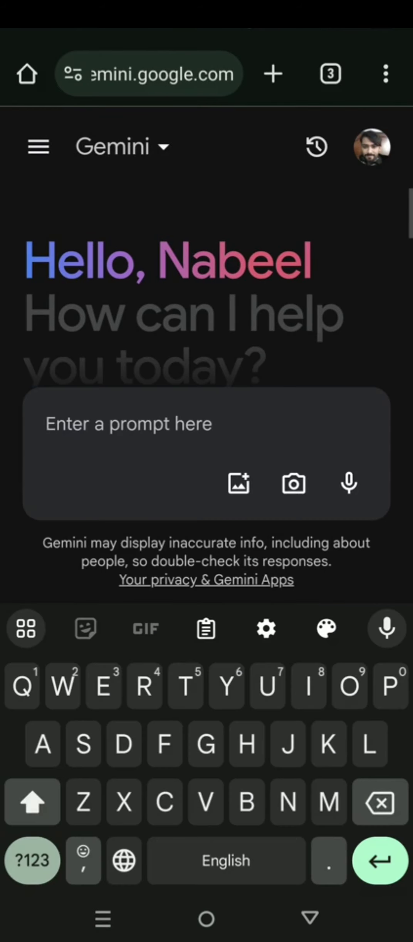
{"action": "type", "text": "Make harry Potter Quiz. 10 questions mcq. Mark the correct answer"}
{"action": "key", "text": "Return"}
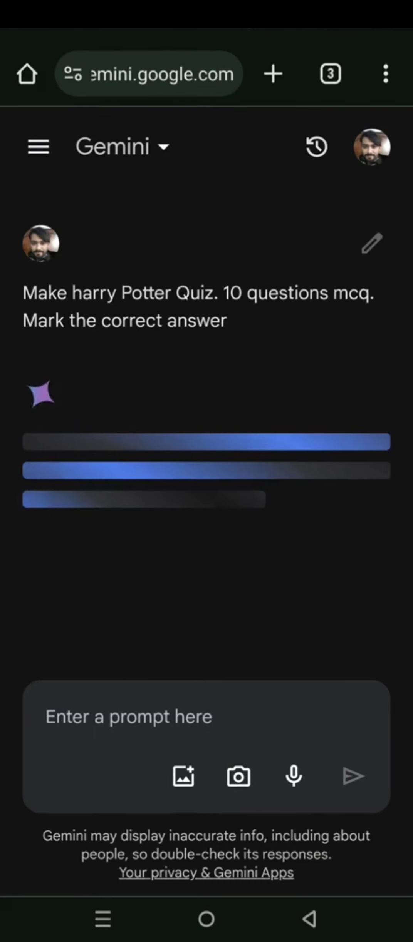
{"action": "left_click", "coordinate": [330, 74]}
Step: Have ChatGPT convert the pasted Gemini quiz into Aliveforms JSON and copy the code
{"action": "left_click", "coordinate": [110, 443]}
{"action": "left_click", "coordinate": [185, 831]}
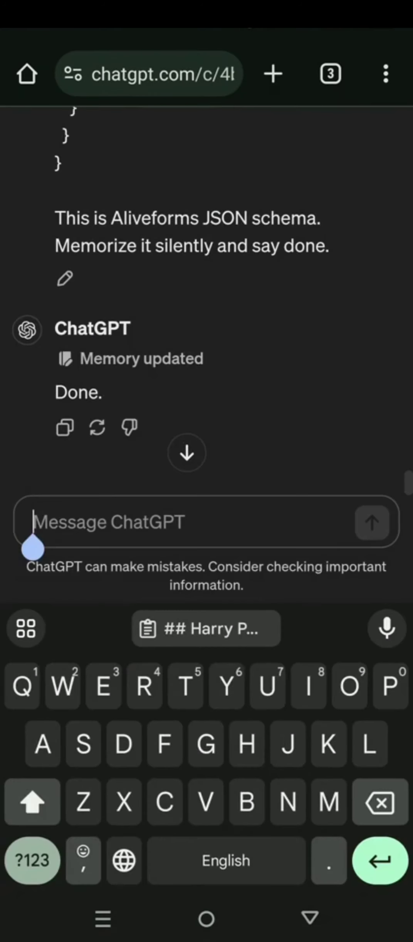
{"action": "left_click", "coordinate": [216, 630]}
{"action": "key", "text": "Return"}
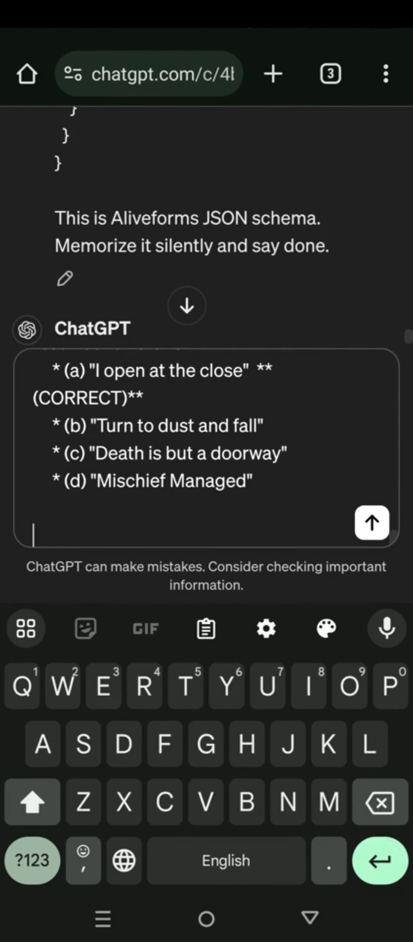
{"action": "left_click", "coordinate": [371, 523]}
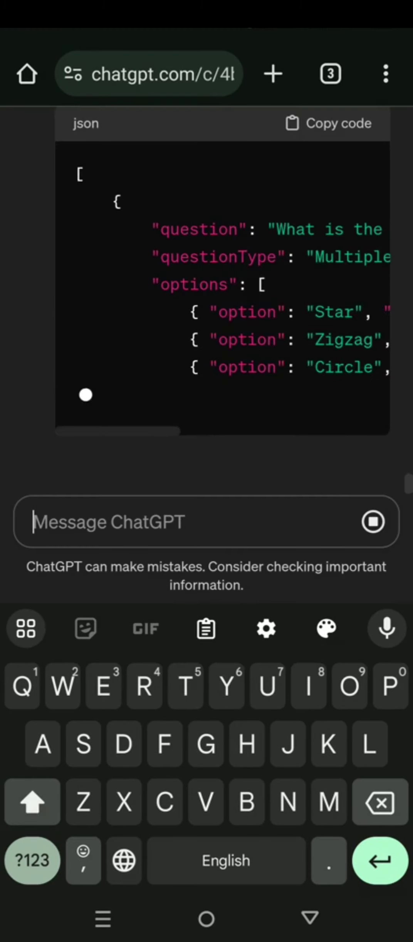
{"action": "left_click", "coordinate": [310, 919]}
{"action": "left_click", "coordinate": [328, 199]}
{"action": "left_click", "coordinate": [330, 74]}
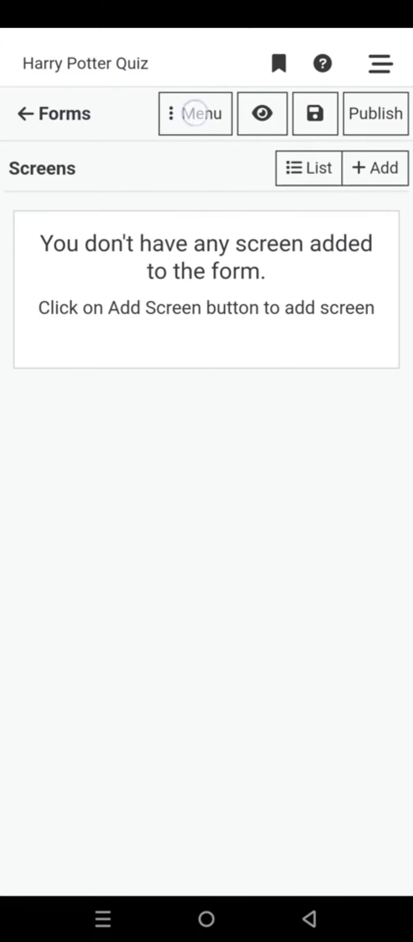
Step: Replace the empty [] in the form's JSON editor with the quiz JSON and apply it
{"action": "left_click", "coordinate": [195, 113]}
{"action": "left_click_drag", "start_coordinate": [232, 797], "coordinate": [276, 591]}
{"action": "left_click", "coordinate": [120, 696]}
{"action": "left_click", "coordinate": [89, 216]}
{"action": "key", "text": "BackSpace"}
{"action": "key", "text": "BackSpace"}
{"action": "left_click", "coordinate": [164, 629]}
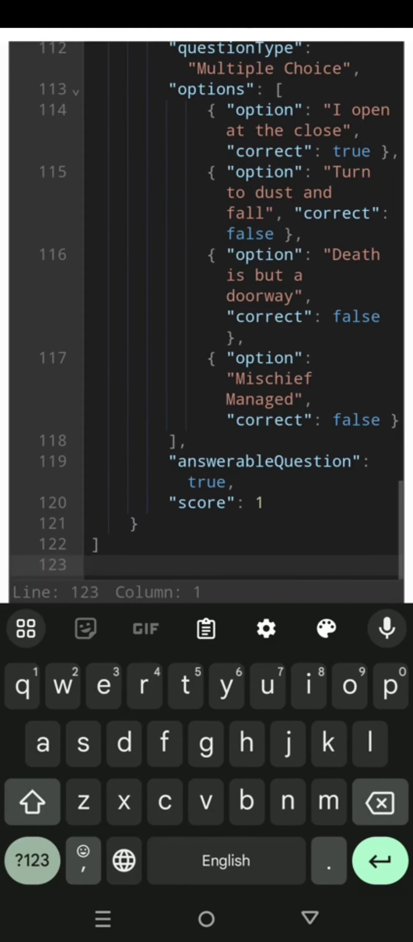
{"action": "left_click_drag", "start_coordinate": [288, 335], "coordinate": [288, 500]}
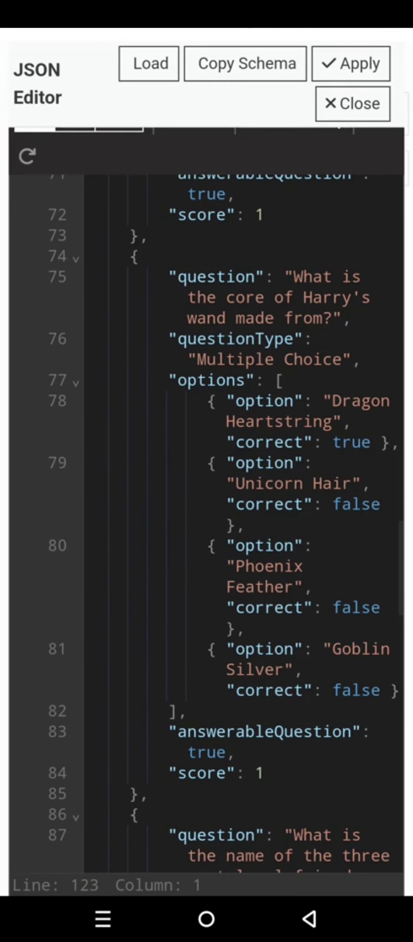
{"action": "left_click", "coordinate": [362, 54]}
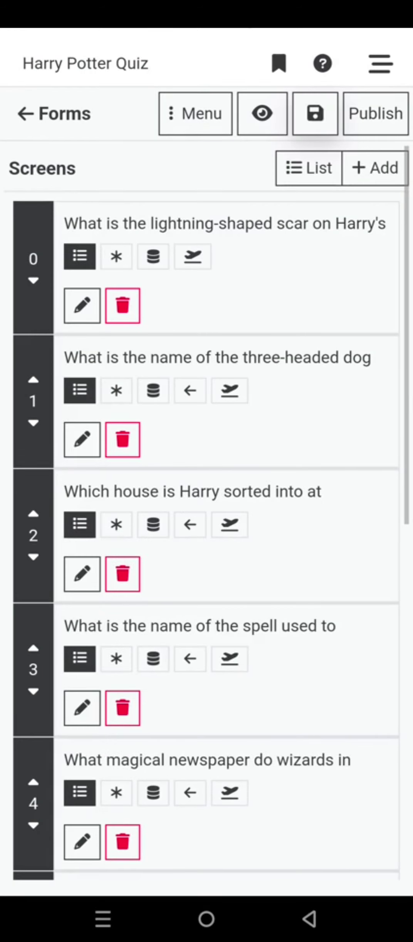
Step: Save the form and add a Person Name screen
{"action": "left_click", "coordinate": [315, 114]}
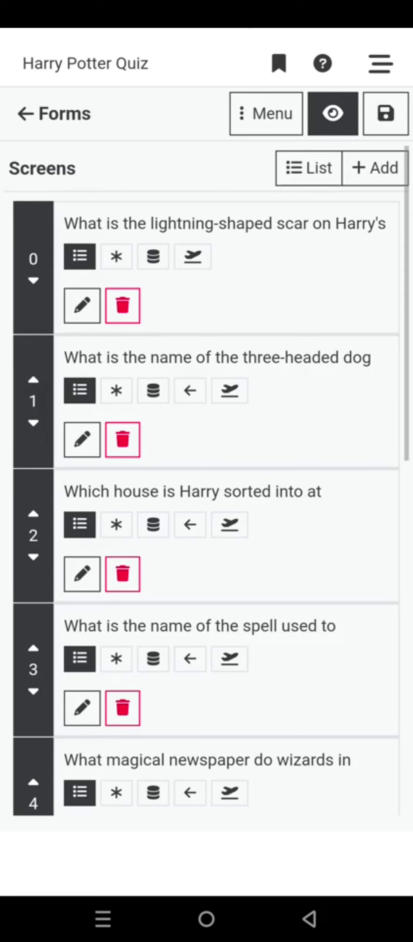
{"action": "left_click", "coordinate": [374, 168]}
{"action": "left_click", "coordinate": [197, 133]}
{"action": "type", "text": "Peraon"}
{"action": "key", "text": "BackSpace"}
{"action": "key", "text": "BackSpace"}
{"action": "key", "text": "BackSpace"}
{"action": "type", "text": "s"}
{"action": "left_click", "coordinate": [115, 322]}
Step: Make the 'Enter your name.' screen required and collected for display in results
{"action": "left_click", "coordinate": [170, 550]}
{"action": "scroll", "coordinate": [328, 391], "scroll_direction": "down", "scroll_amount": 3}
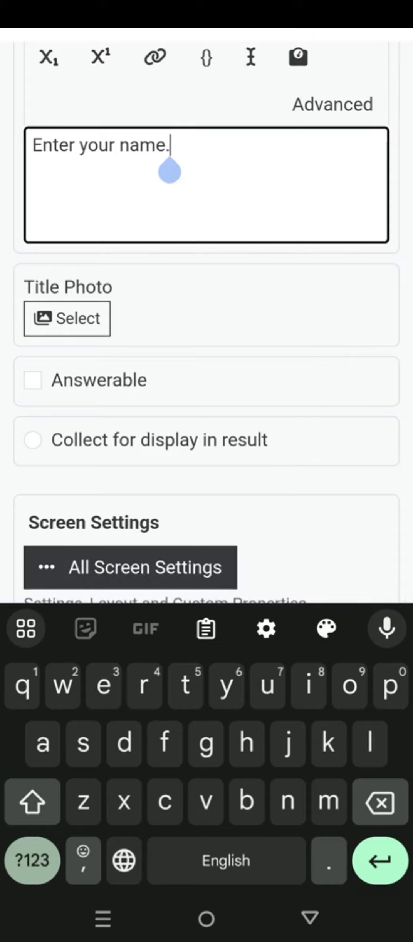
{"action": "left_click", "coordinate": [185, 440]}
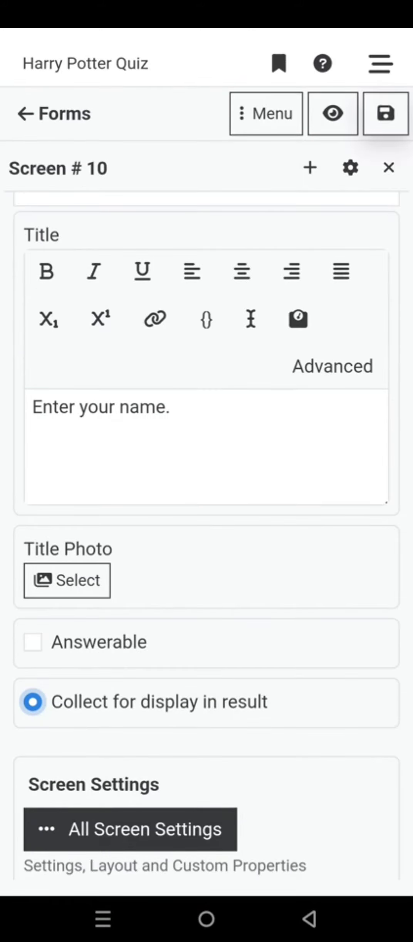
{"action": "left_click", "coordinate": [130, 829]}
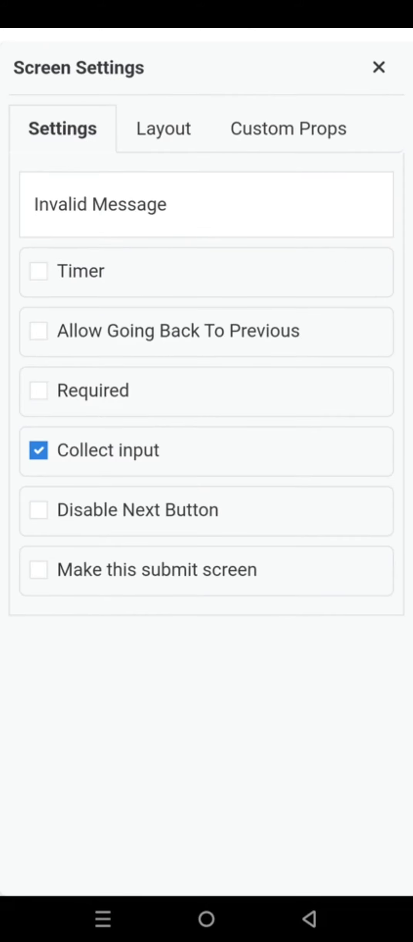
{"action": "left_click", "coordinate": [39, 390]}
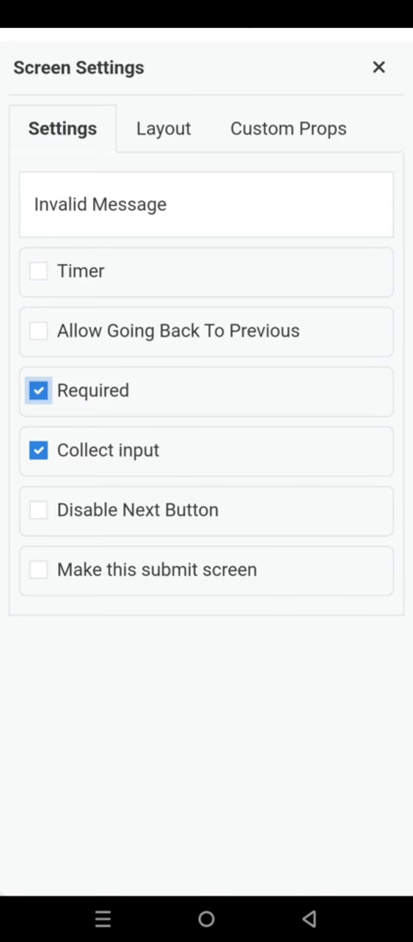
{"action": "left_click", "coordinate": [389, 65]}
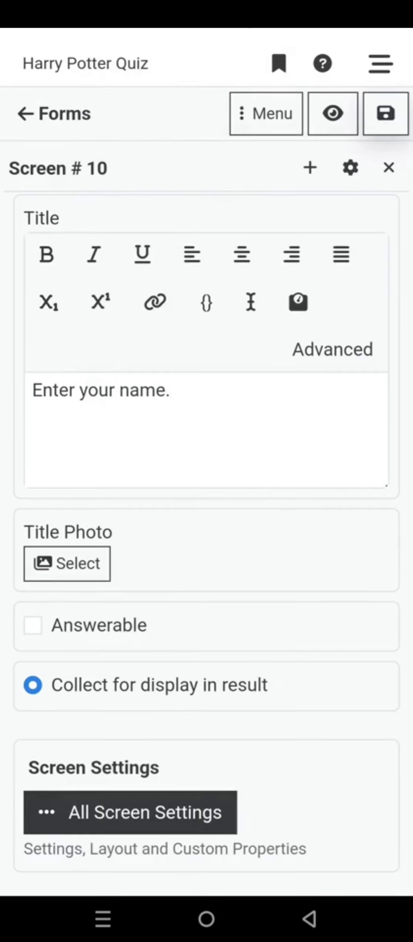
{"action": "left_click", "coordinate": [388, 167]}
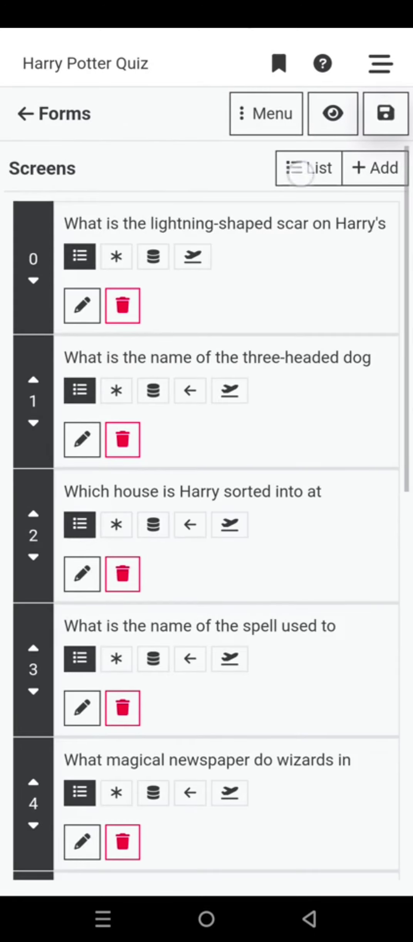
Step: Move the name screen to first position with a Harry Potter Quiz welcome title
{"action": "left_click", "coordinate": [301, 174]}
{"action": "left_click_drag", "start_coordinate": [40, 789], "coordinate": [39, 254]}
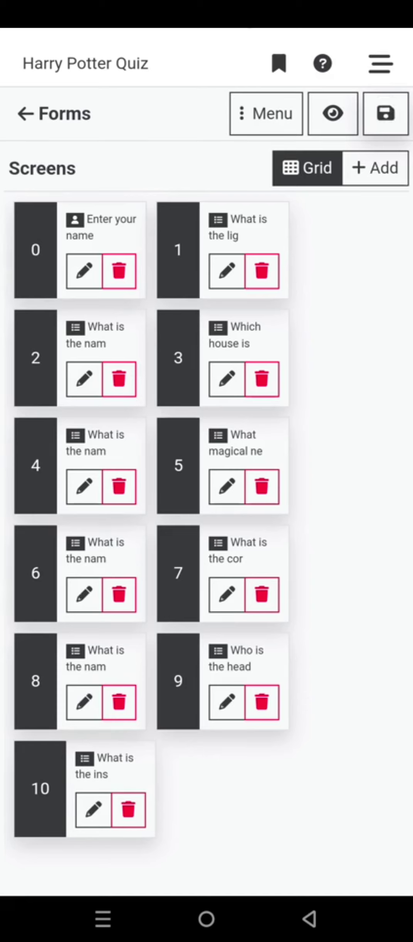
{"action": "left_click", "coordinate": [84, 270]}
{"action": "left_click", "coordinate": [215, 559]}
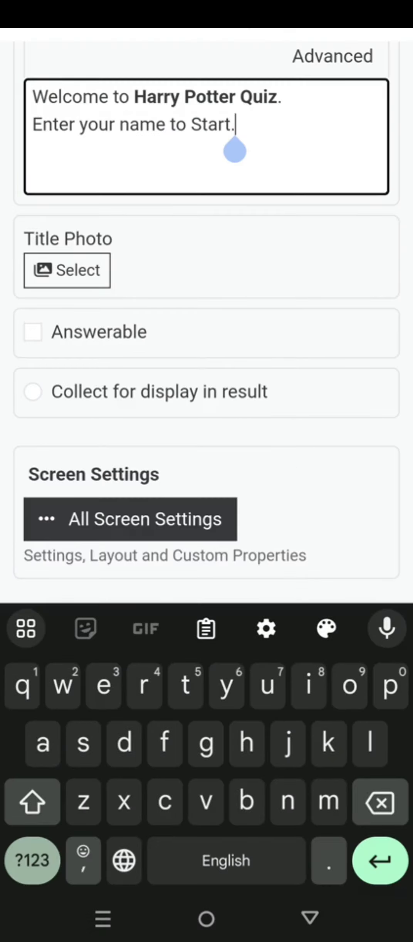
{"action": "left_click", "coordinate": [180, 390]}
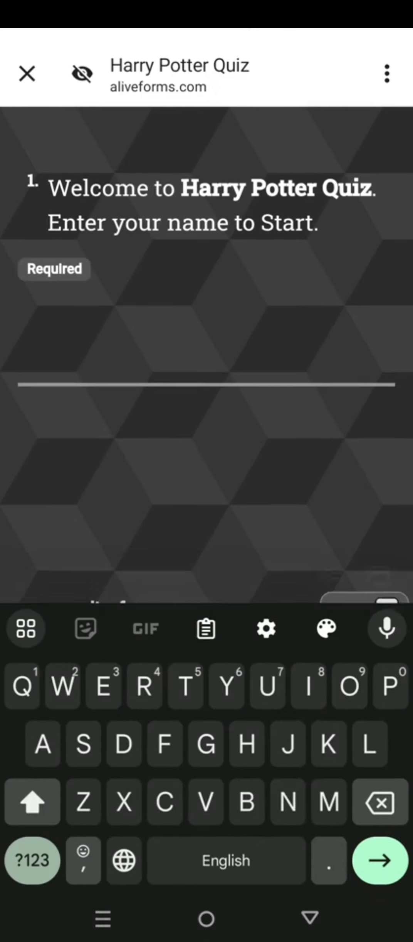
Step: Test the quiz in preview: enter a name, answer Zigzag, and submit
{"action": "type", "text": "Naveel"}
{"action": "left_click", "coordinate": [206, 629]}
{"action": "key", "text": "BackSpace"}
{"action": "key", "text": "BackSpace"}
{"action": "key", "text": "BackSpace"}
{"action": "key", "text": "BackSpace"}
{"action": "type", "text": "Nabeel"}
{"action": "left_click", "coordinate": [42, 448]}
{"action": "left_click", "coordinate": [362, 870]}
{"action": "left_click", "coordinate": [183, 580]}
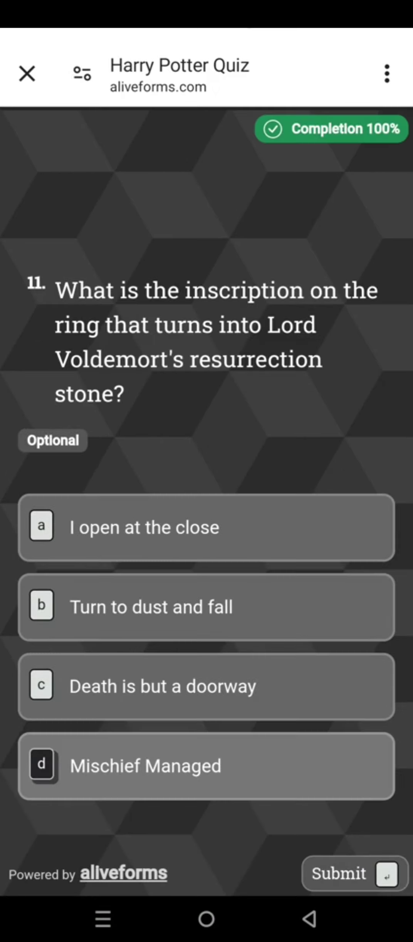
{"action": "left_click", "coordinate": [346, 871]}
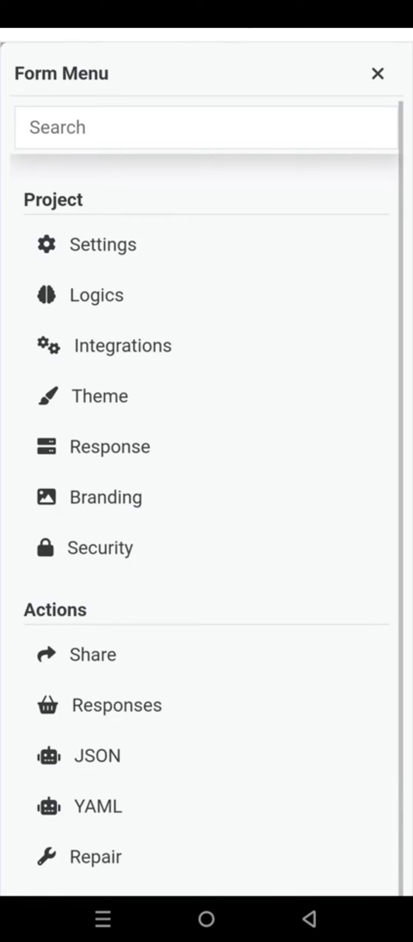
Step: Change the branding form title to 'Harry Potter Quiz 2024' and save it
{"action": "left_click", "coordinate": [106, 497]}
{"action": "left_click", "coordinate": [199, 158]}
{"action": "type", "text": "202"}
{"action": "left_click", "coordinate": [160, 638]}
{"action": "left_click", "coordinate": [381, 159]}
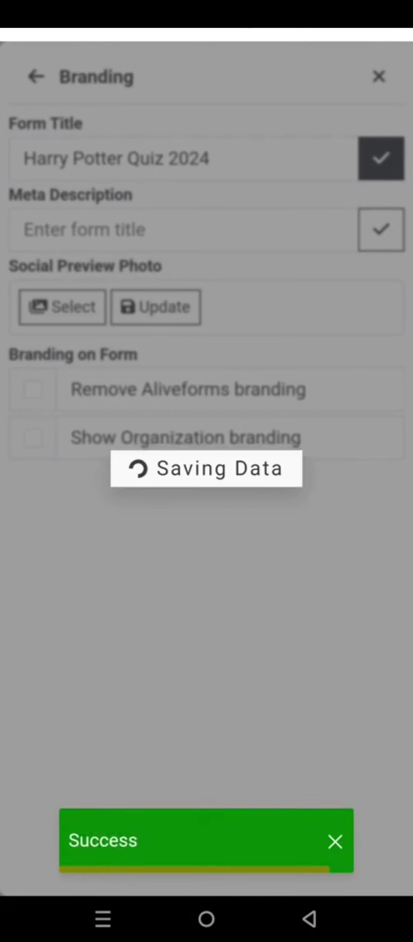
Step: Set the meta description to 'Harry Potter Ultimate Fan Quiz 2024'
{"action": "left_click", "coordinate": [183, 230]}
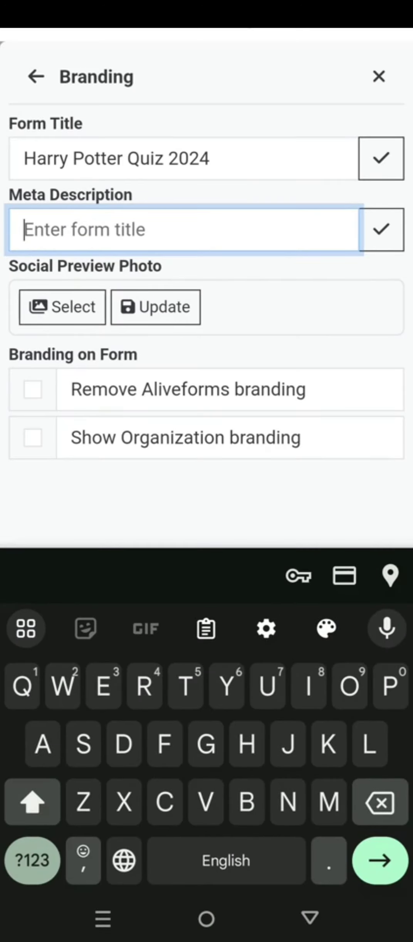
{"action": "type", "text": "Harry Potter Ultimate Fan Quiz 2024"}
{"action": "left_click", "coordinate": [381, 230]}
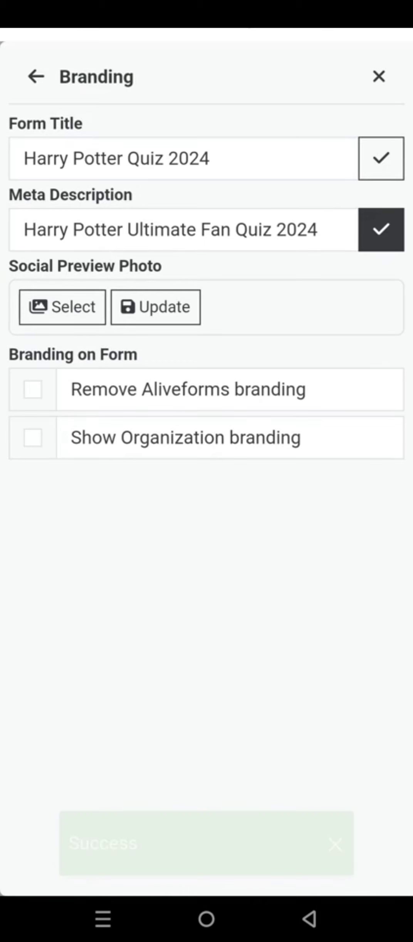
{"action": "left_click", "coordinate": [64, 290]}
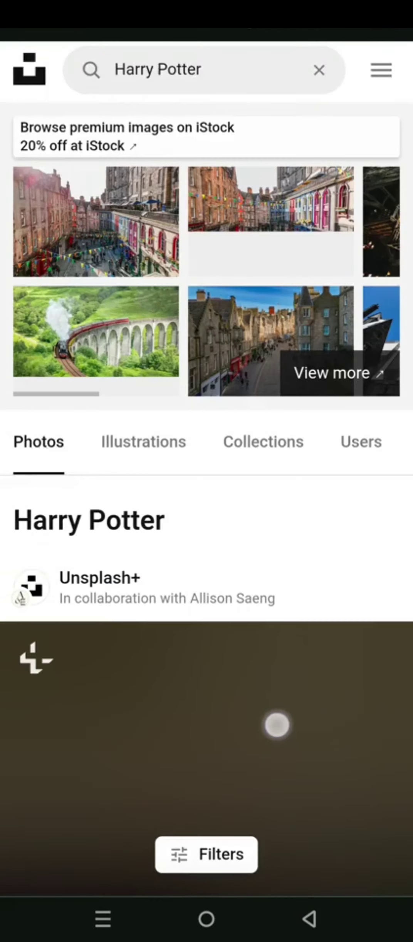
Step: Copy the Small download link of the Hogwarts crest photo on Unsplash
{"action": "scroll", "coordinate": [206, 462], "scroll_direction": "down", "scroll_amount": 6}
{"action": "scroll", "coordinate": [207, 462], "scroll_direction": "up", "scroll_amount": 5}
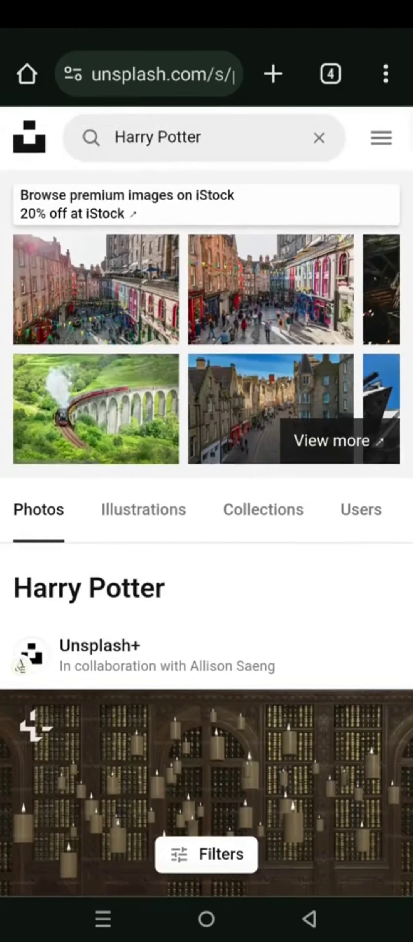
{"action": "scroll", "coordinate": [206, 461], "scroll_direction": "down", "scroll_amount": 10}
{"action": "scroll", "coordinate": [206, 501], "scroll_direction": "down", "scroll_amount": 8}
{"action": "scroll", "coordinate": [207, 500], "scroll_direction": "down", "scroll_amount": 3}
{"action": "left_click", "coordinate": [379, 412]}
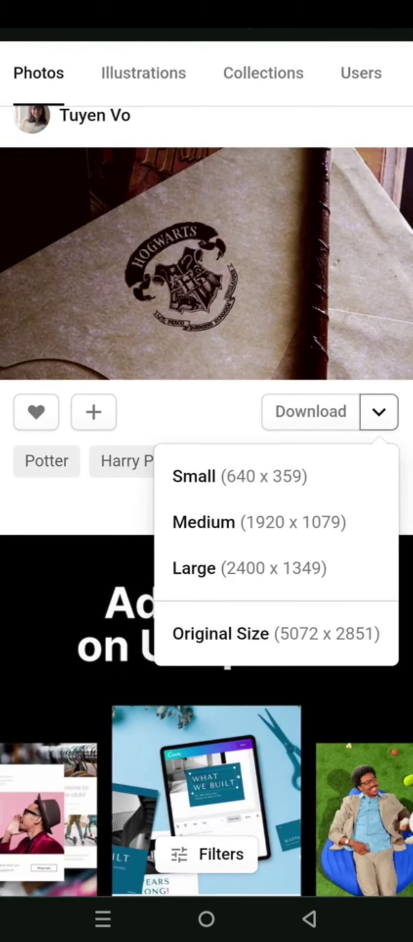
{"action": "right_click", "coordinate": [261, 476]}
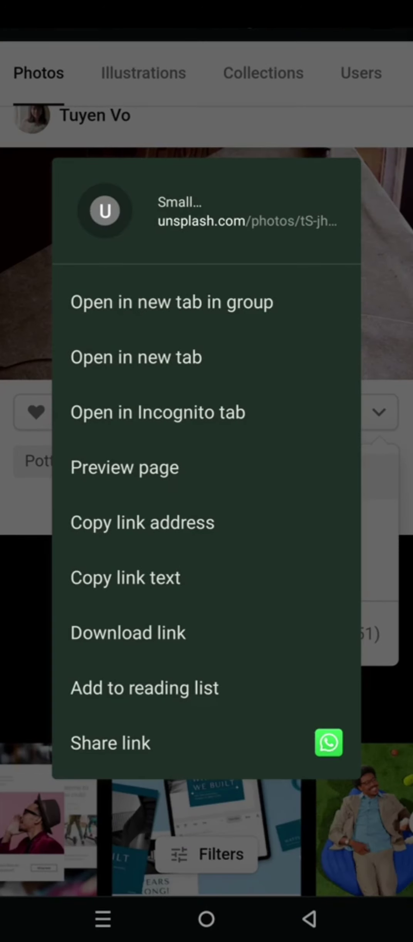
{"action": "left_click", "coordinate": [203, 516]}
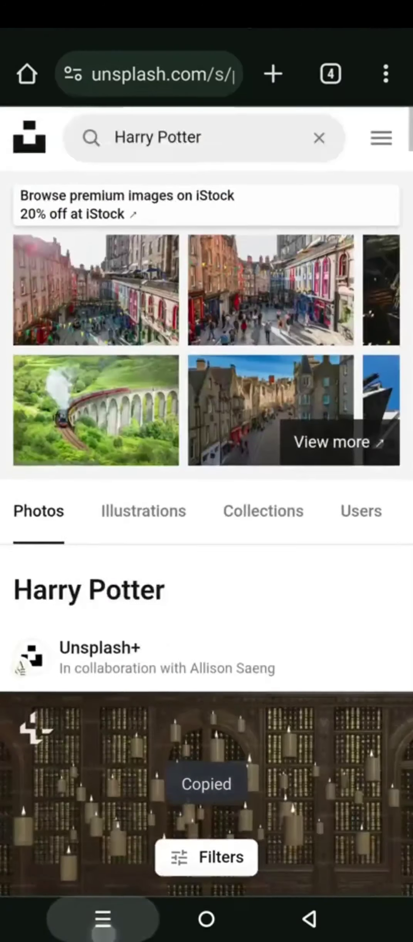
Step: Return to the Aliveforms social preview photo picker's URL entry
{"action": "left_click", "coordinate": [103, 919]}
{"action": "left_click_drag", "start_coordinate": [96, 423], "coordinate": [308, 424]}
{"action": "left_click", "coordinate": [206, 424]}
{"action": "left_click", "coordinate": [126, 810]}
Step: Save the Hogwarts crest link as the social preview photo, then show the form's Share options
{"action": "left_click", "coordinate": [206, 628]}
{"action": "left_click", "coordinate": [309, 919]}
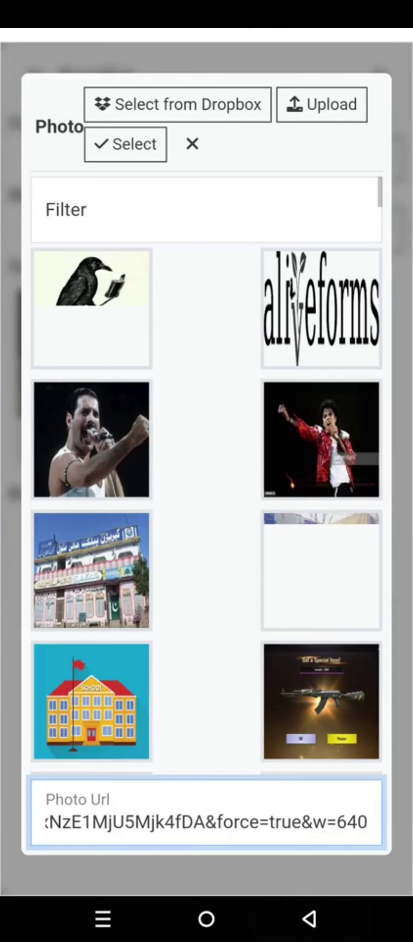
{"action": "left_click", "coordinate": [126, 144]}
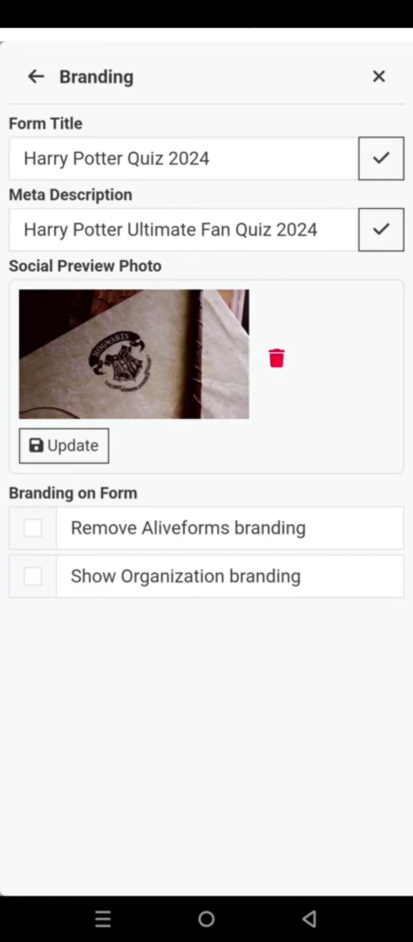
{"action": "left_click", "coordinate": [88, 460]}
{"action": "left_click", "coordinate": [396, 79]}
{"action": "left_click", "coordinate": [278, 104]}
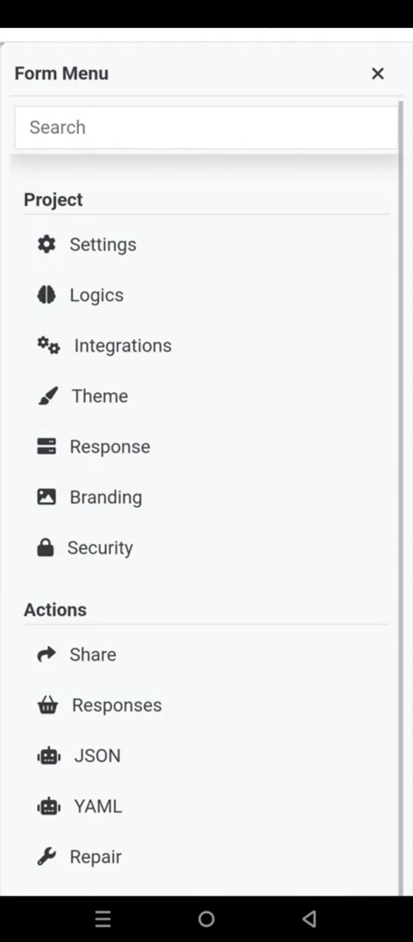
{"action": "left_click", "coordinate": [155, 654]}
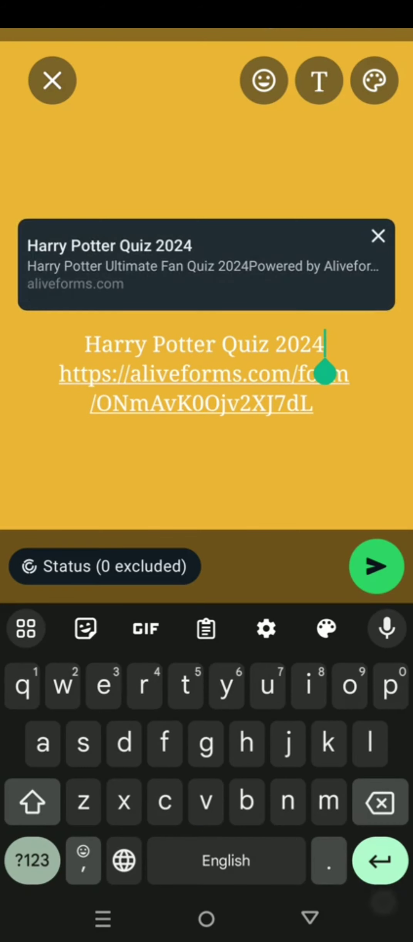
Step: Move the quiz link onto its own line in the status draft and dismiss the keyboard
{"action": "key", "text": "Return"}
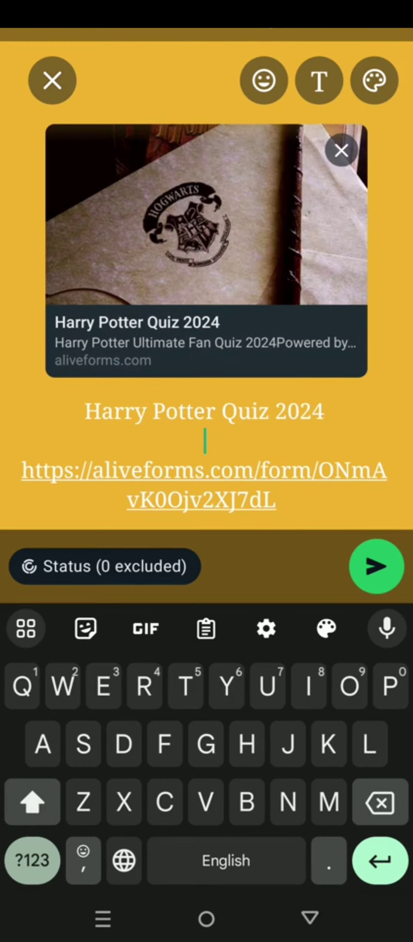
{"action": "left_click", "coordinate": [309, 918]}
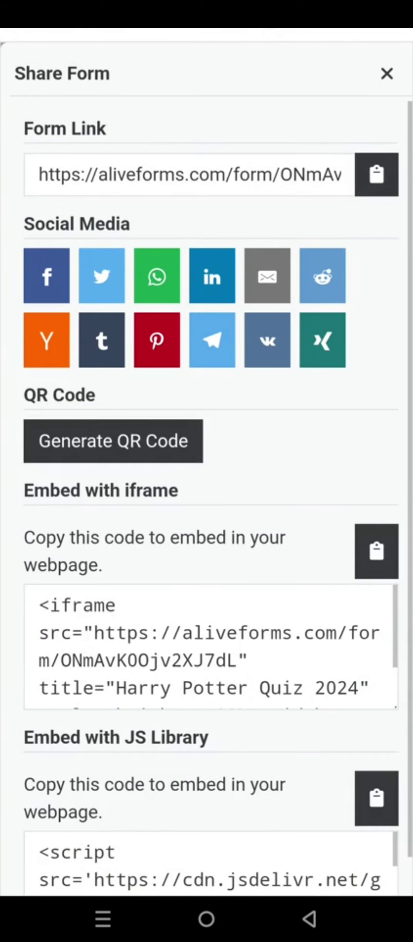
Step: Leave the Aliveforms share options for the phone's home screen
{"action": "left_click", "coordinate": [207, 919]}
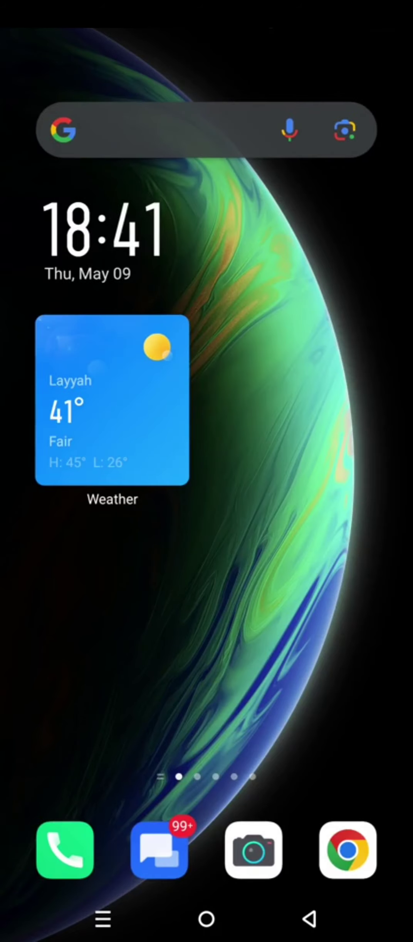